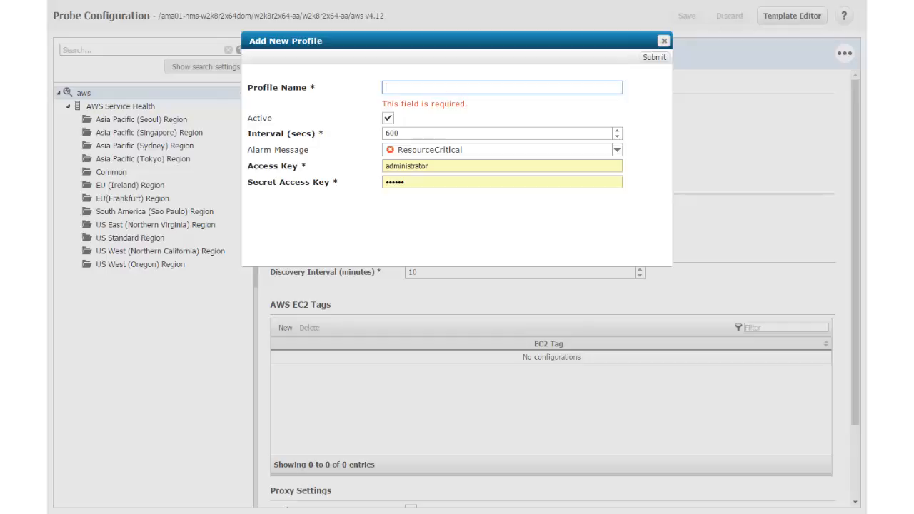
type("ExampleProfile")
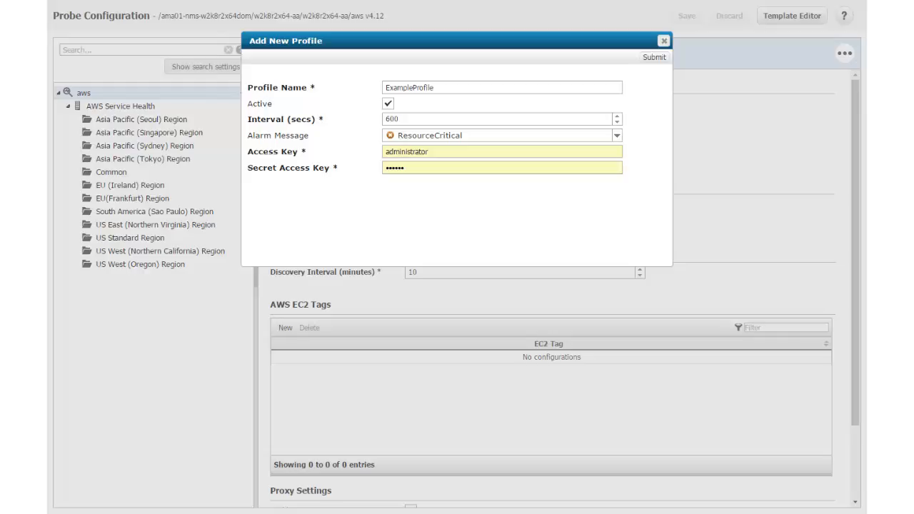
type("AAAAAAAAAAAAAAAAAAAA")
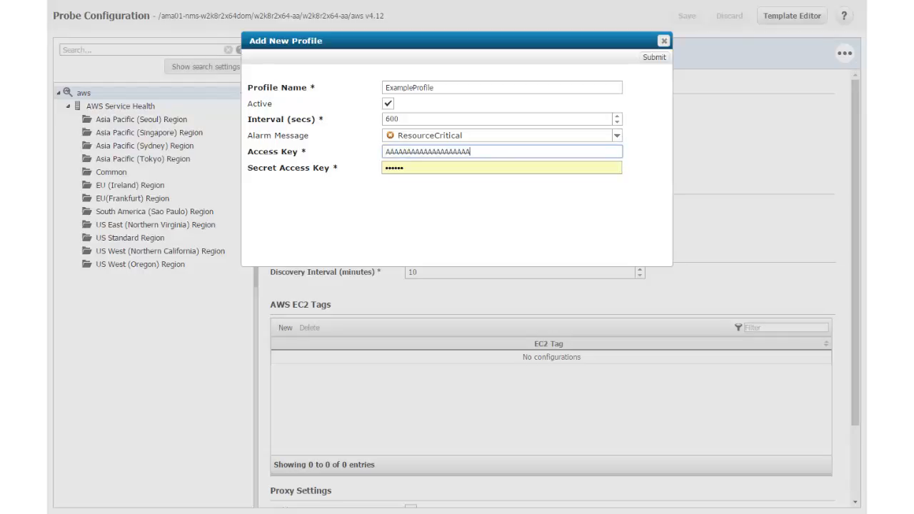
Save ExampleProfile with its new Access Key and Secret Access Key, dismissing the Success confirmation
key("Tab")
type("AAAAAAAAAAAAAAAAAAAAAAAAAAAAAAAAAAAAAAAA")
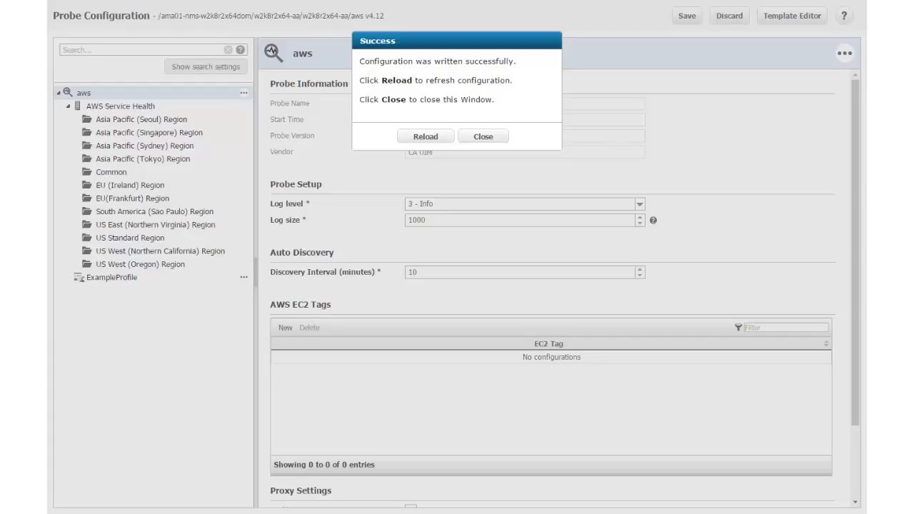
key("Escape")
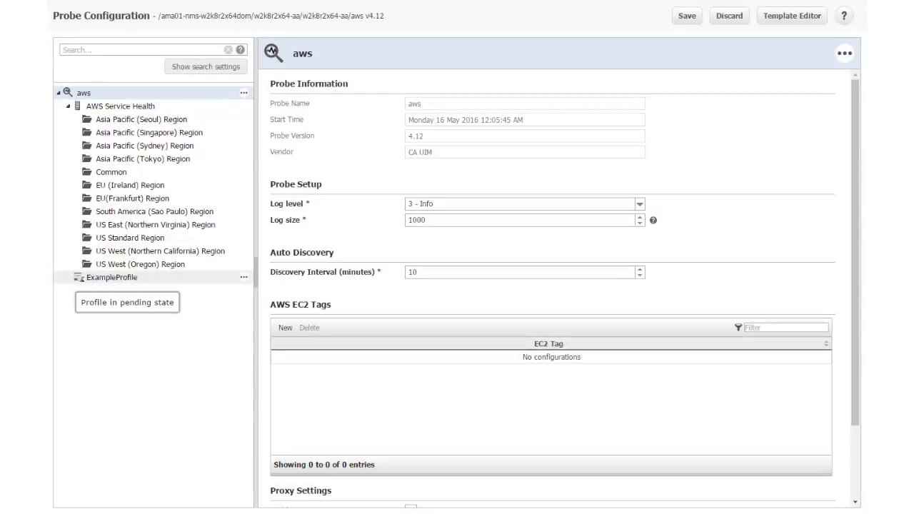